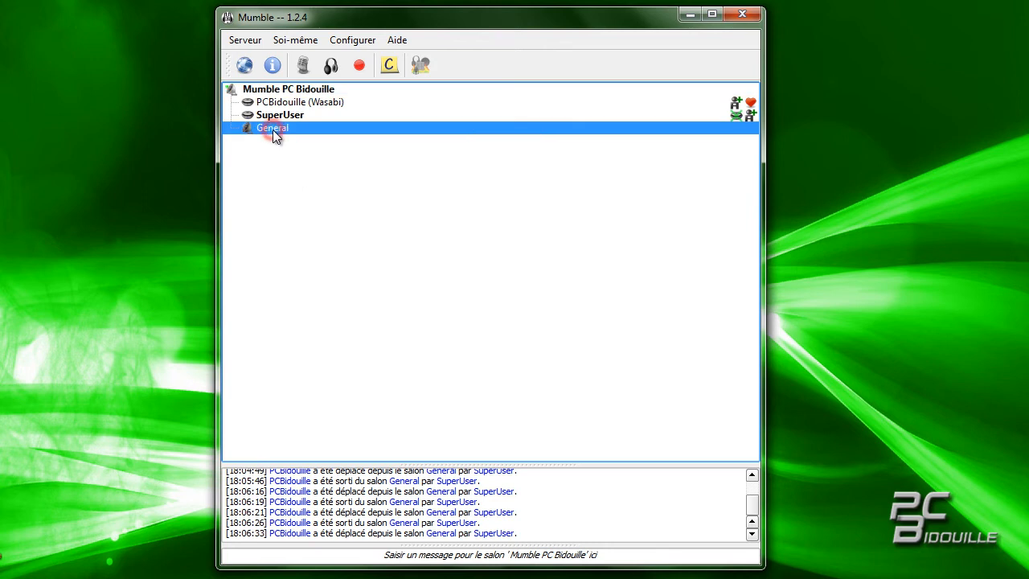
Step: Add a temporary channel named "Test1" under the Mumble PC Bidouille root channel
click(278, 89)
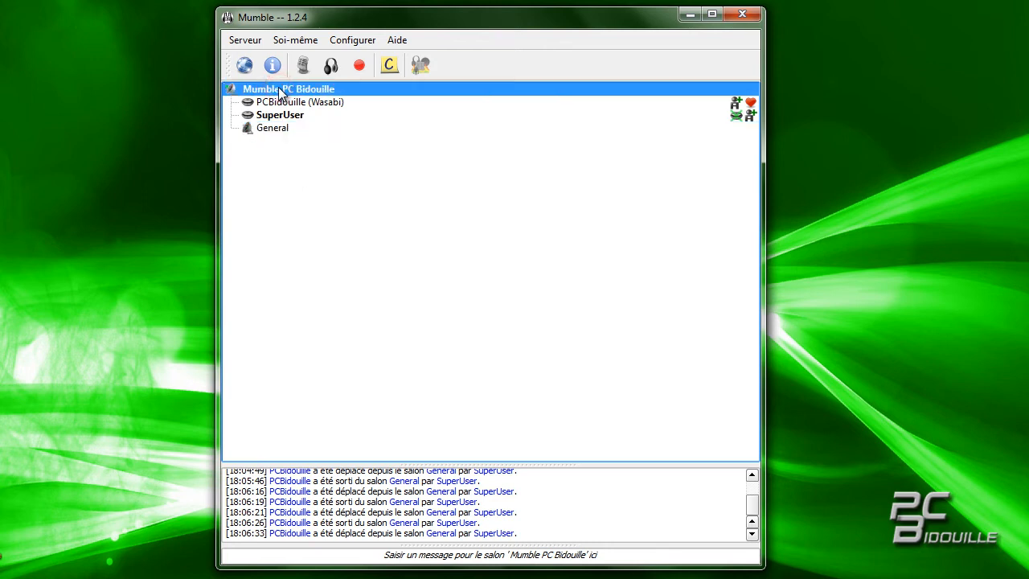
click(272, 130)
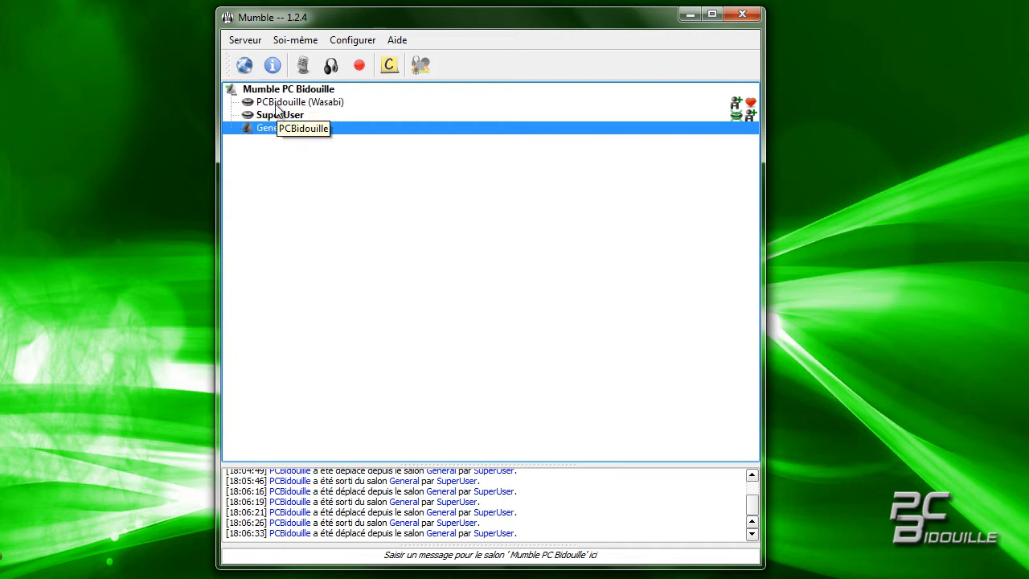
click(281, 90)
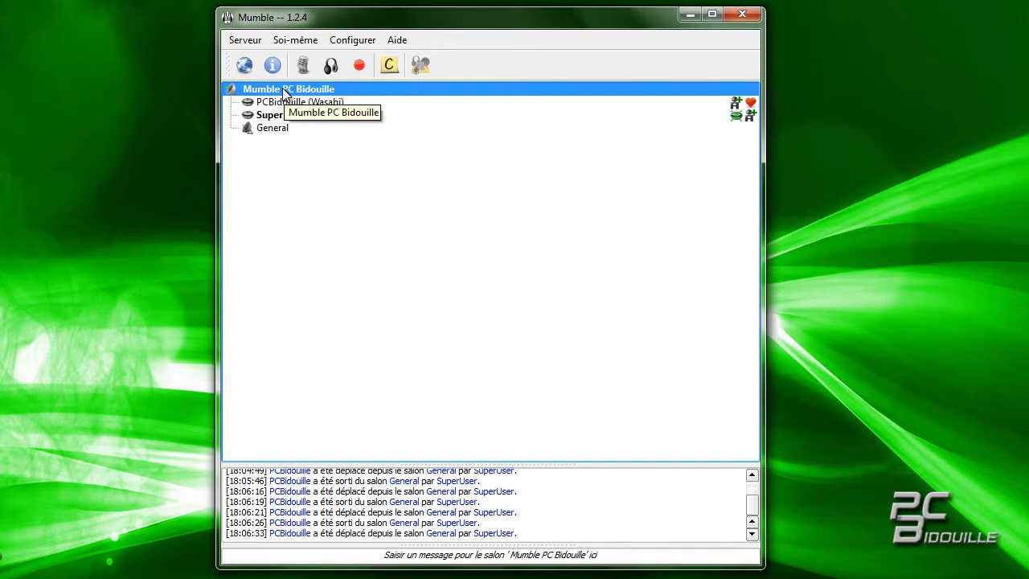
right_click(282, 89)
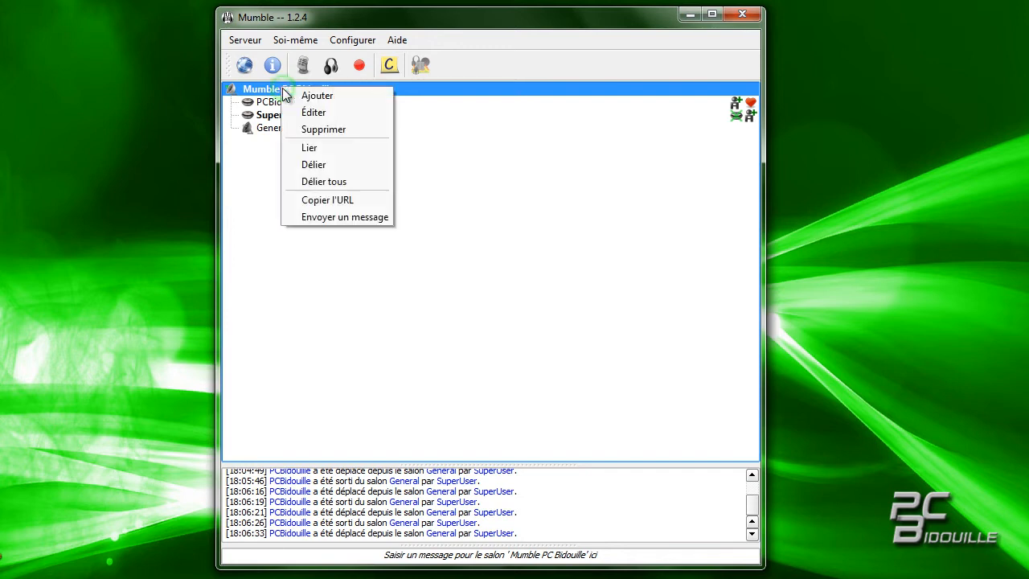
click(304, 97)
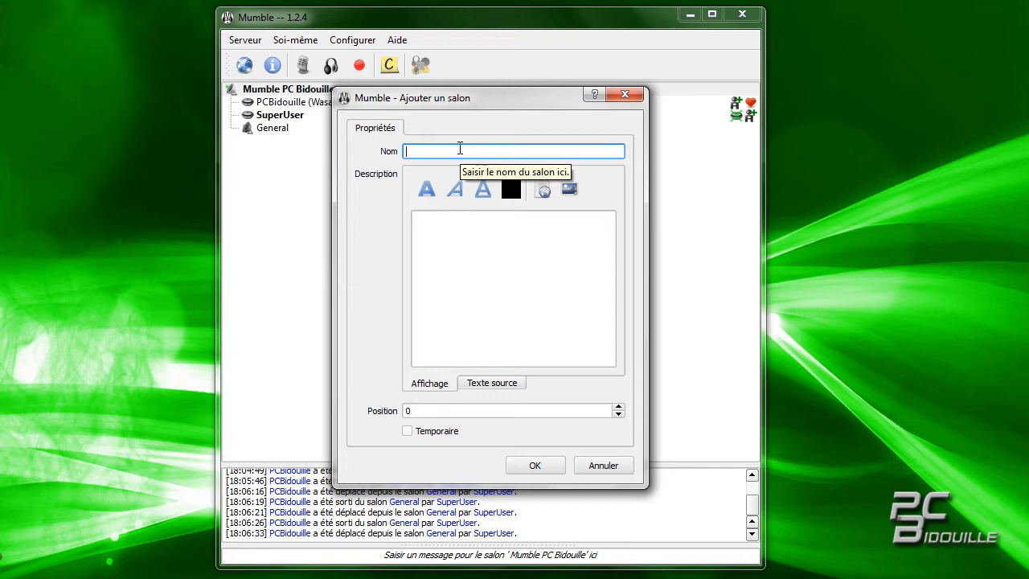
text(1)
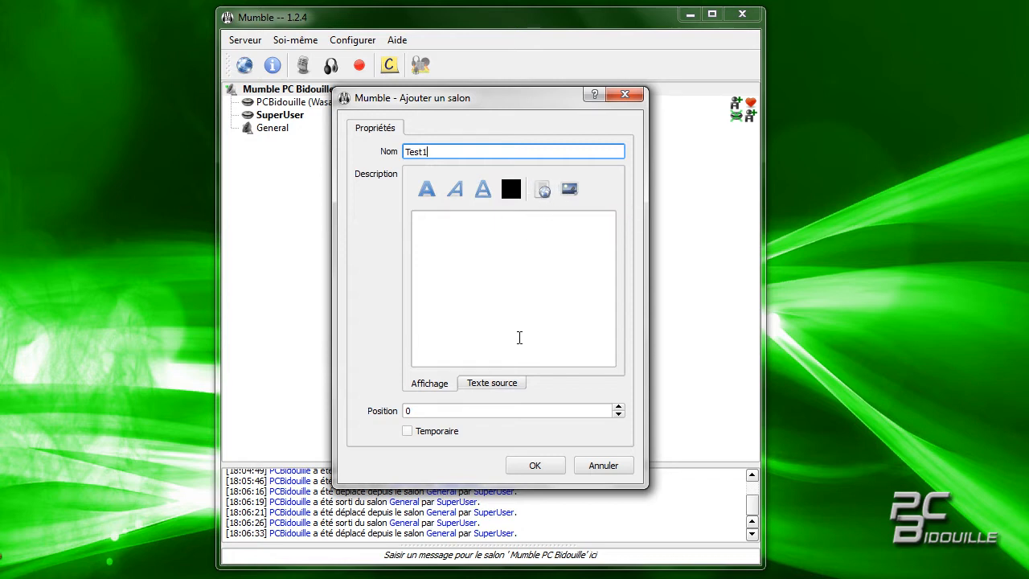
click(426, 432)
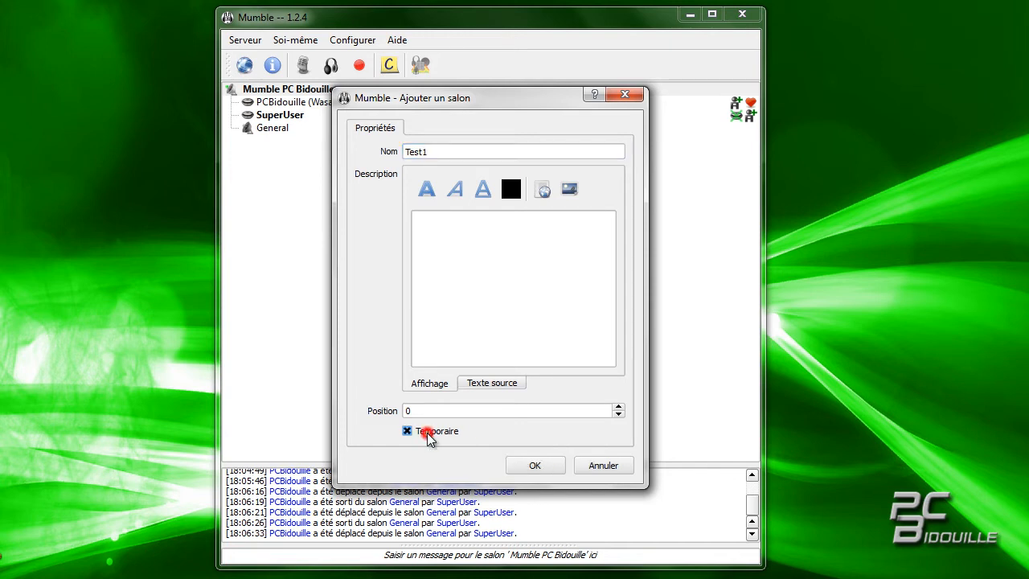
click(526, 466)
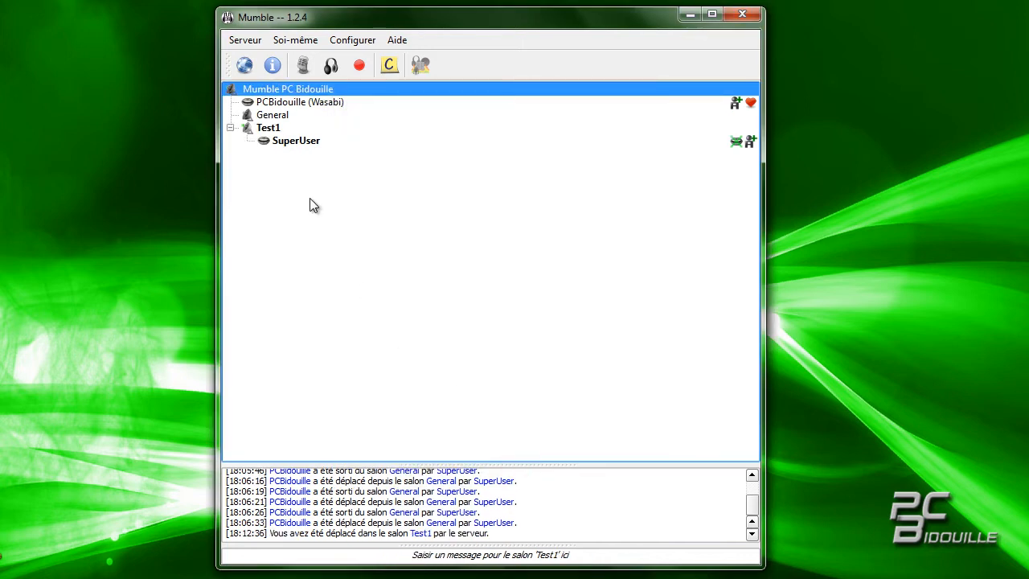
Step: Leave the temporary channel by joining the General channel
click(279, 115)
double_click(279, 115)
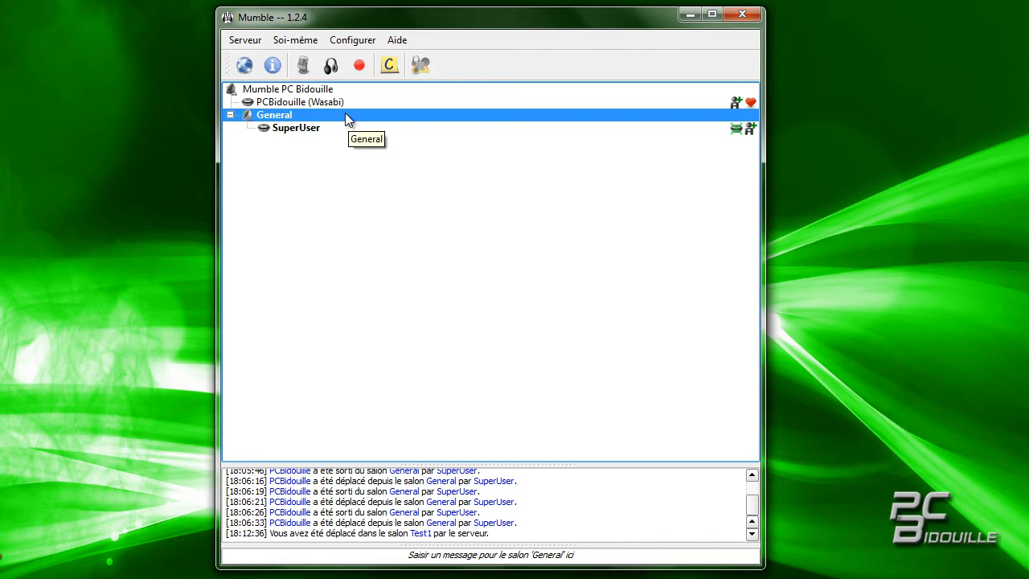
Step: Add a permanent channel named "Test 1" under the Mumble PC Bidouille root channel
right_click(300, 89)
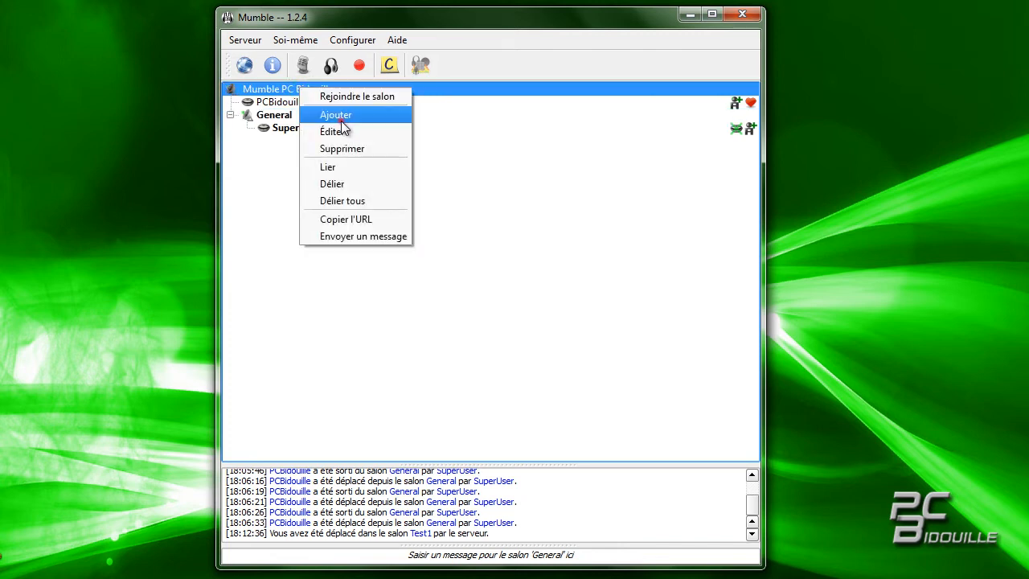
click(337, 115)
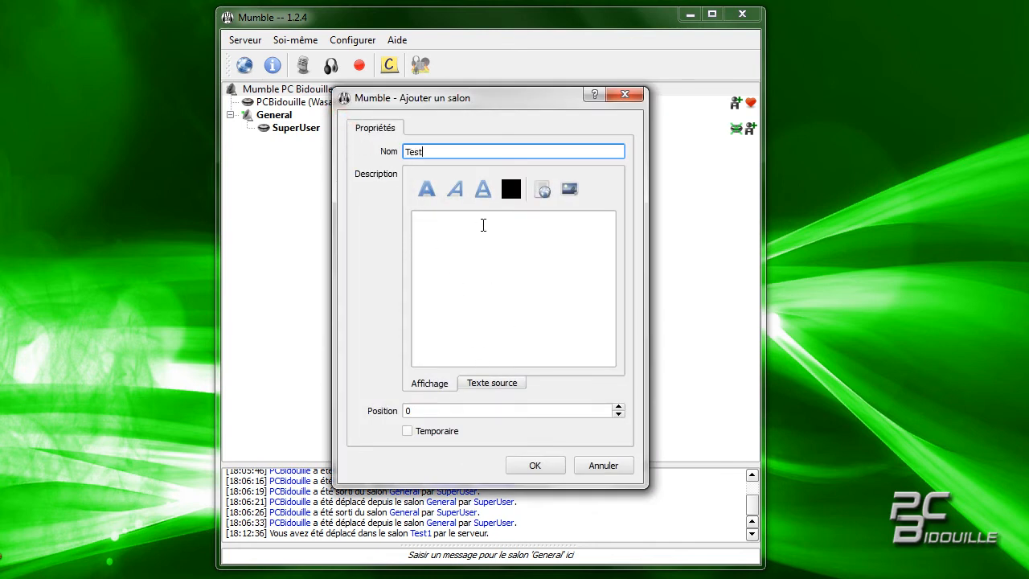
text(Test 1)
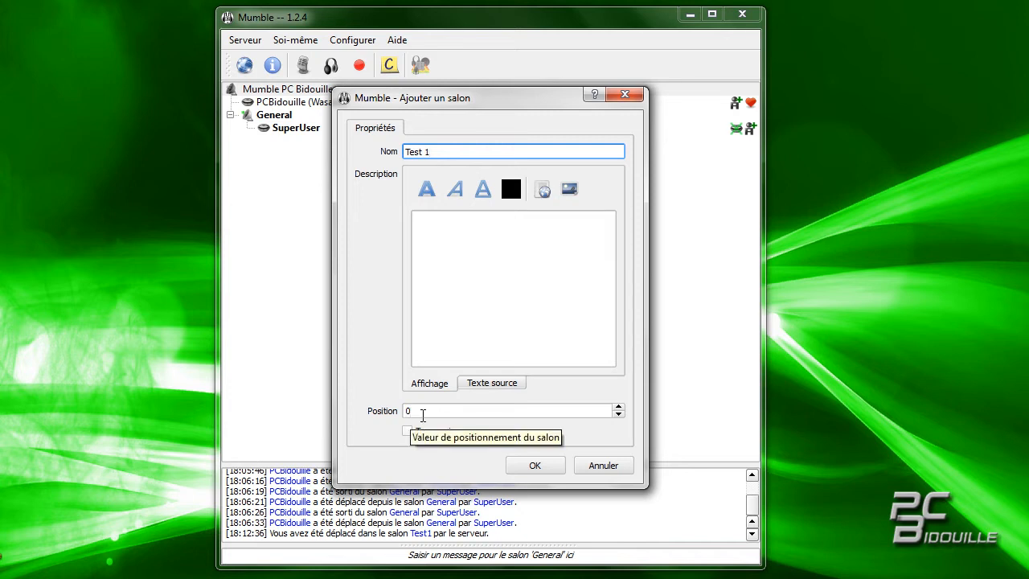
click(534, 466)
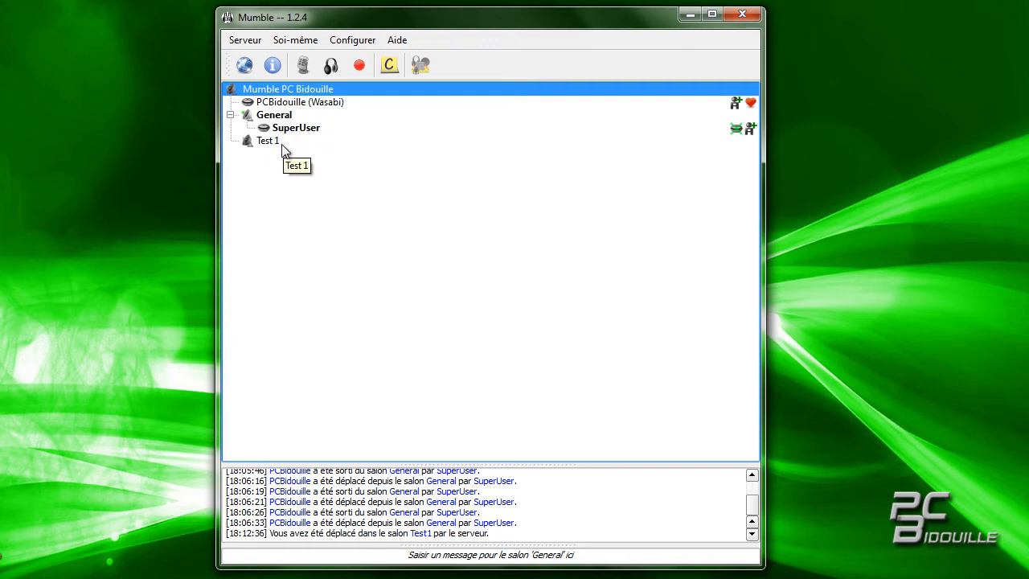
Step: Edit the General channel and set its position value to 1
click(283, 117)
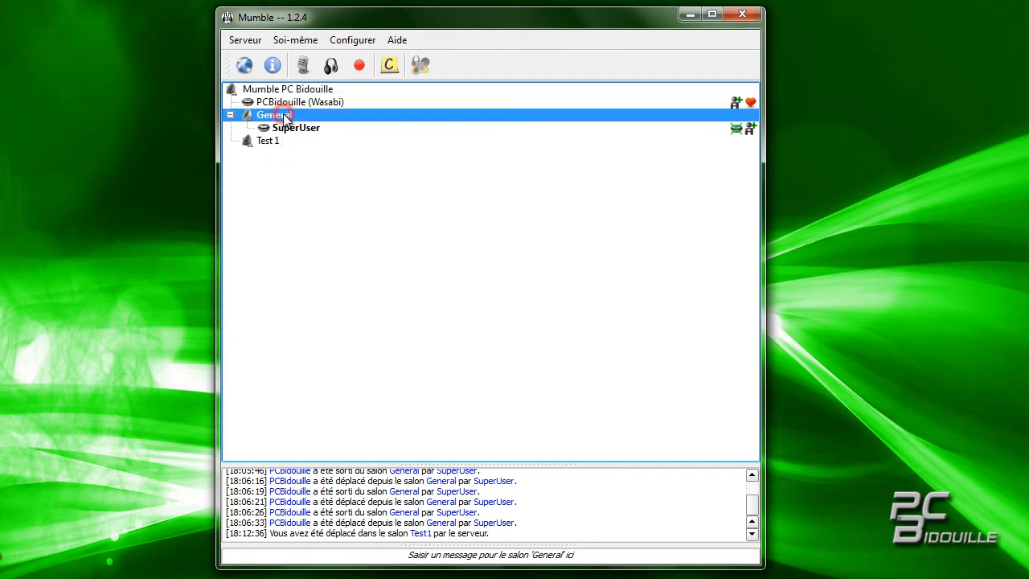
right_click(283, 118)
key(Escape)
right_click(303, 114)
click(344, 137)
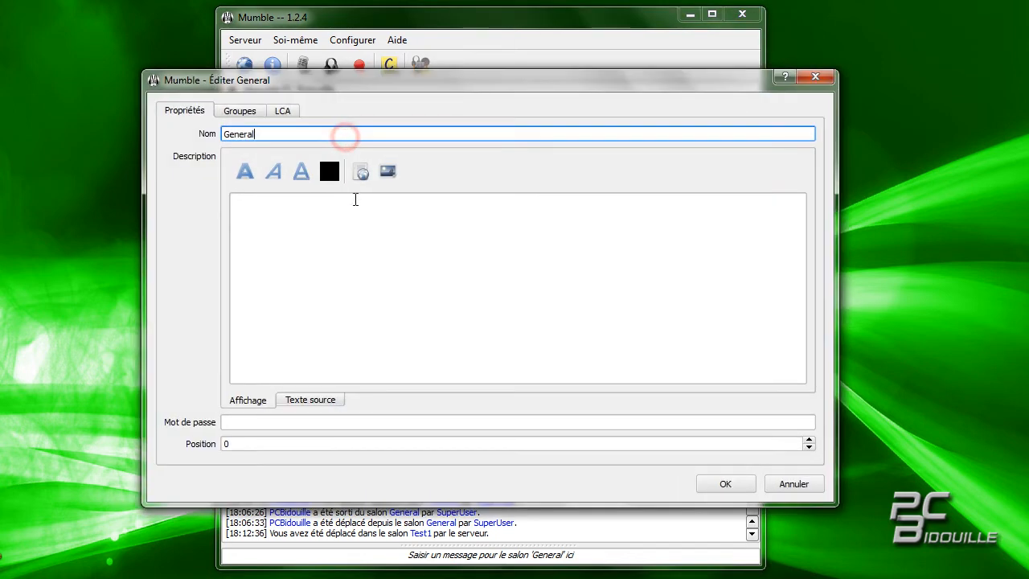
click(809, 441)
click(745, 485)
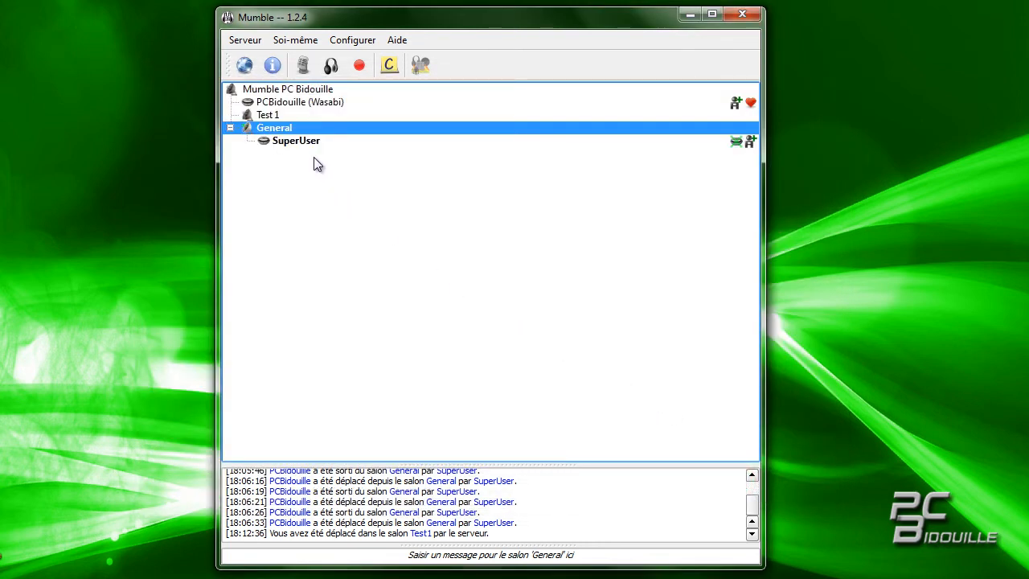
Step: Edit the General channel and set its position value to -1
click(272, 130)
right_click(272, 129)
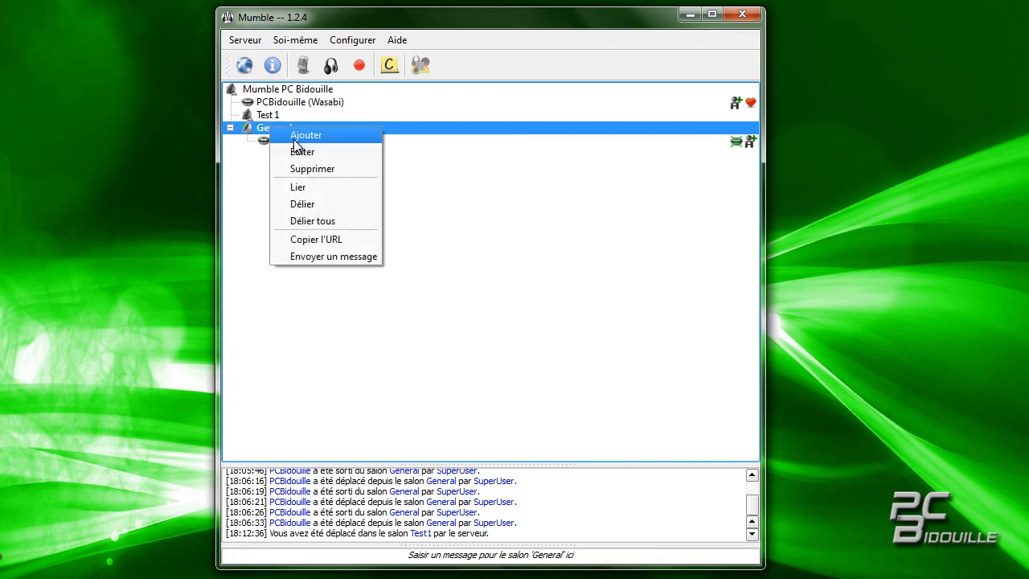
click(299, 152)
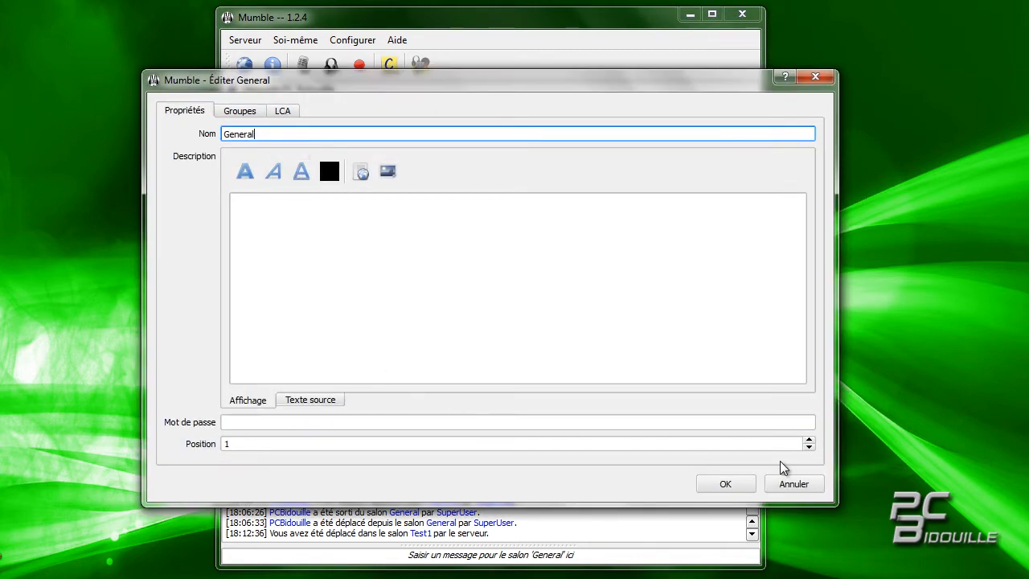
click(809, 446)
click(808, 447)
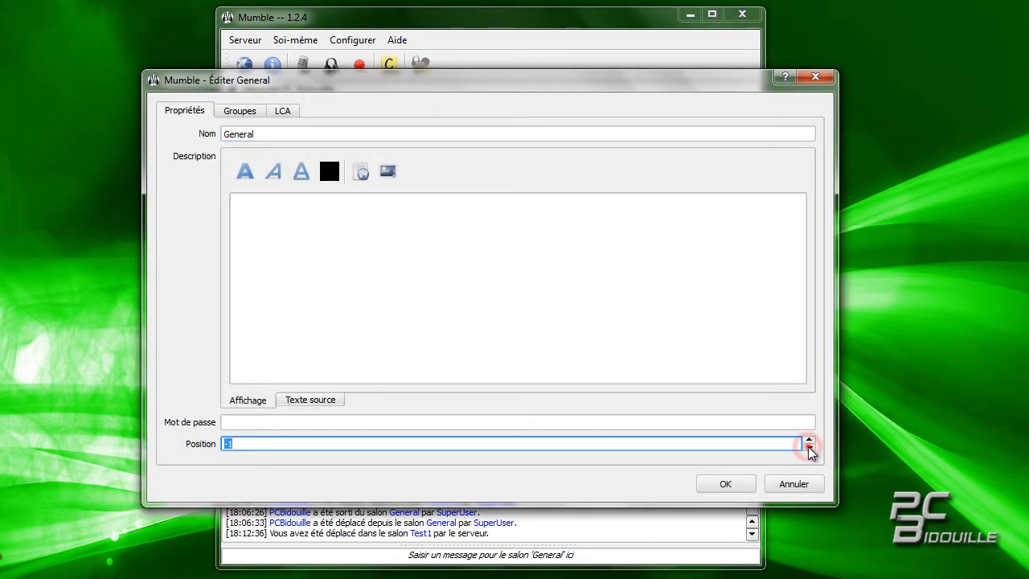
click(723, 486)
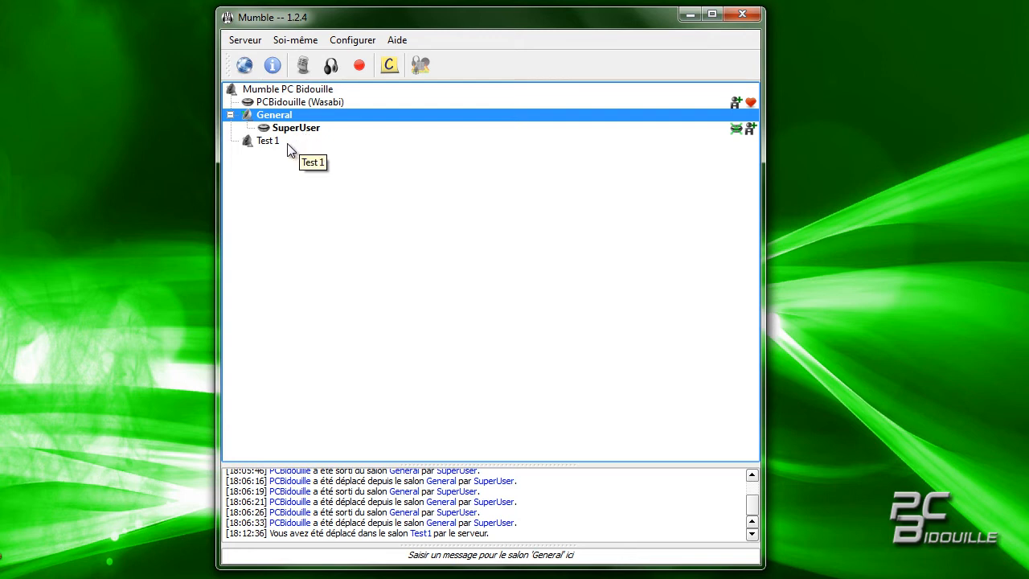
Step: Add a channel named "Test 2" with position 2 under the Mumble PC Bidouille root channel
click(273, 90)
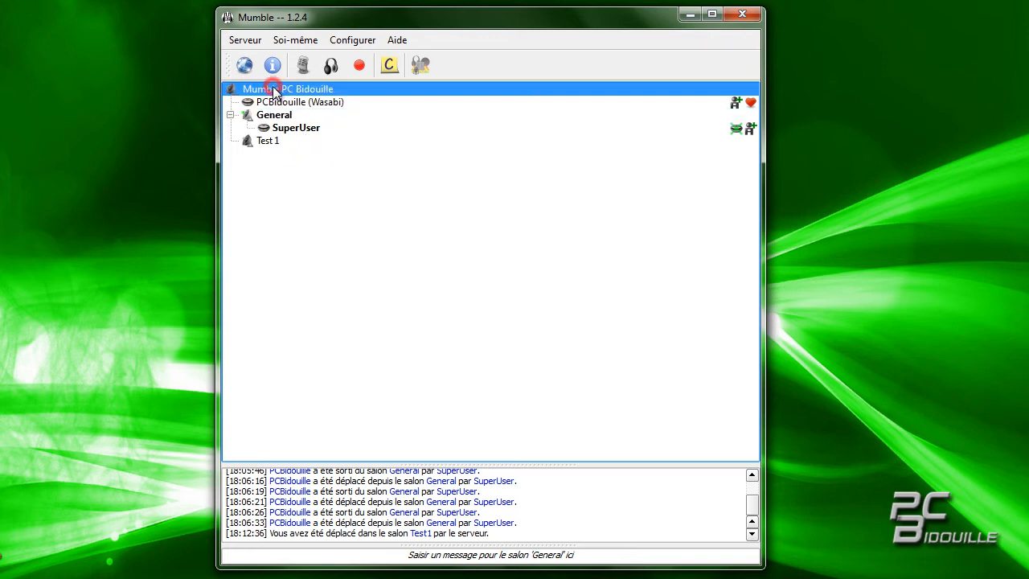
right_click(273, 89)
click(312, 111)
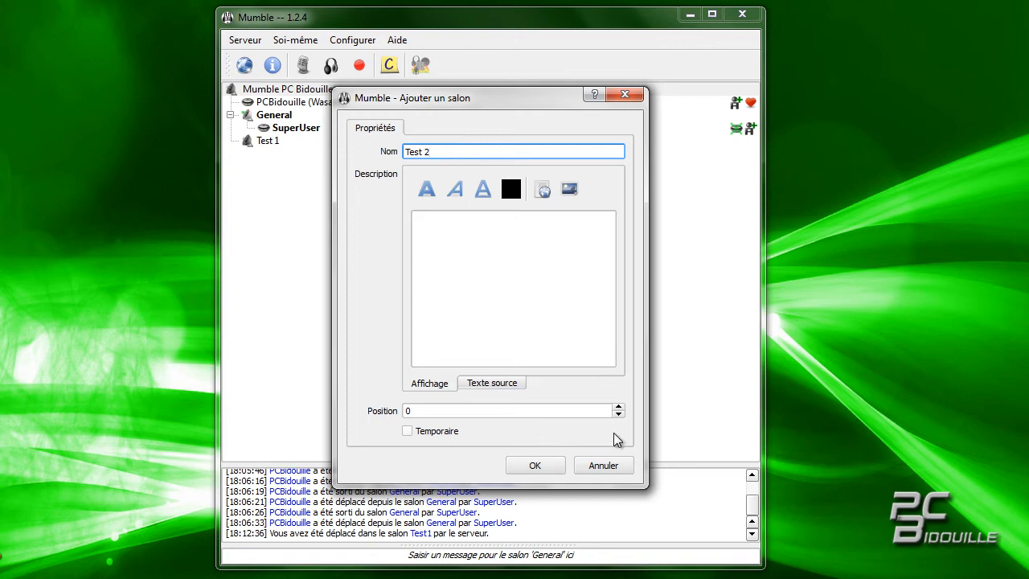
click(618, 408)
click(551, 466)
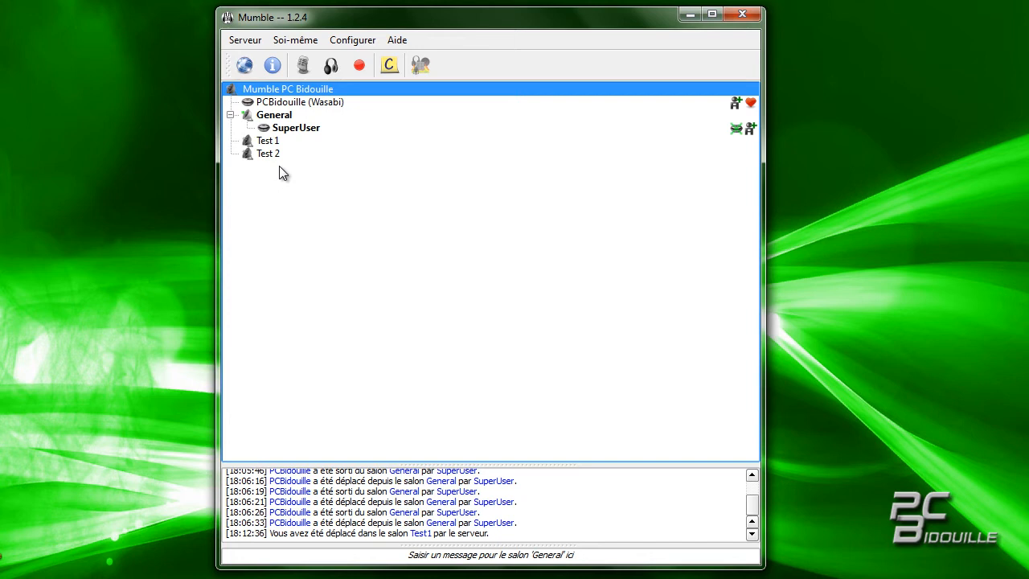
Step: Rename the General channel to "Accueil"
click(279, 115)
right_click(279, 115)
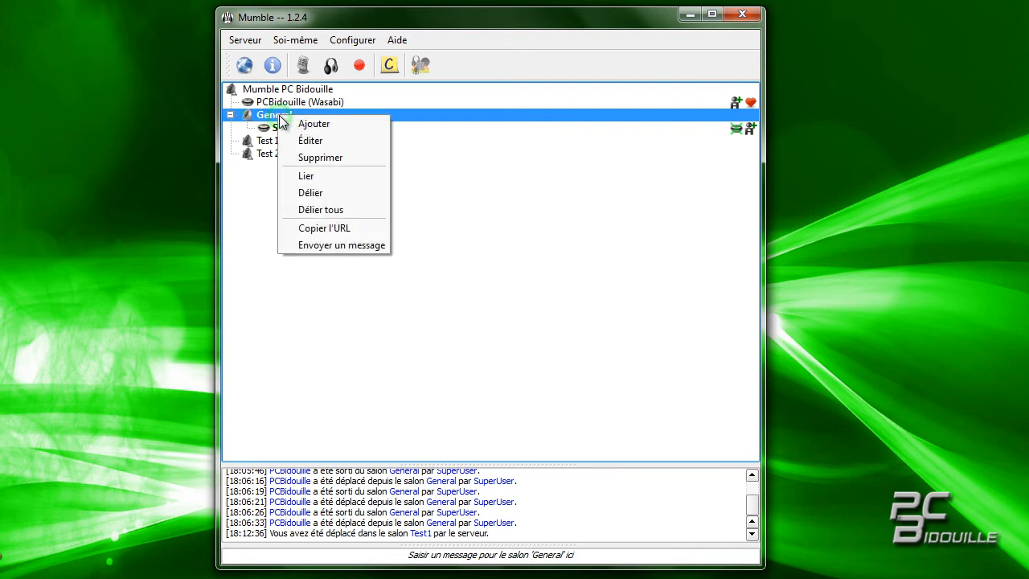
click(311, 142)
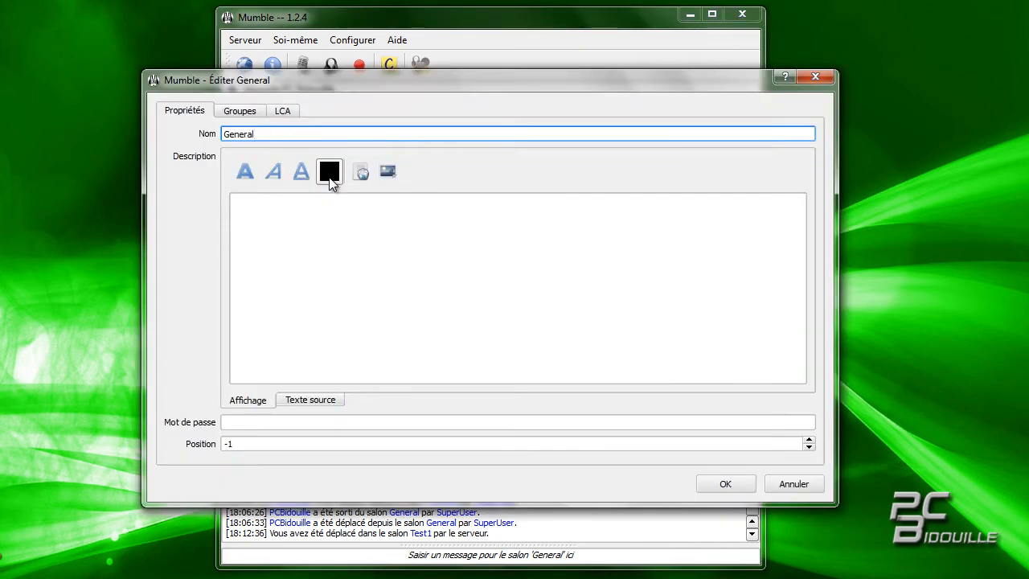
key(BackSpace)
key(BackSpace)
key(BackSpace)
key(BackSpace)
key(BackSpace)
key(BackSpace)
key(BackSpace)
text(Accueill)
click(719, 483)
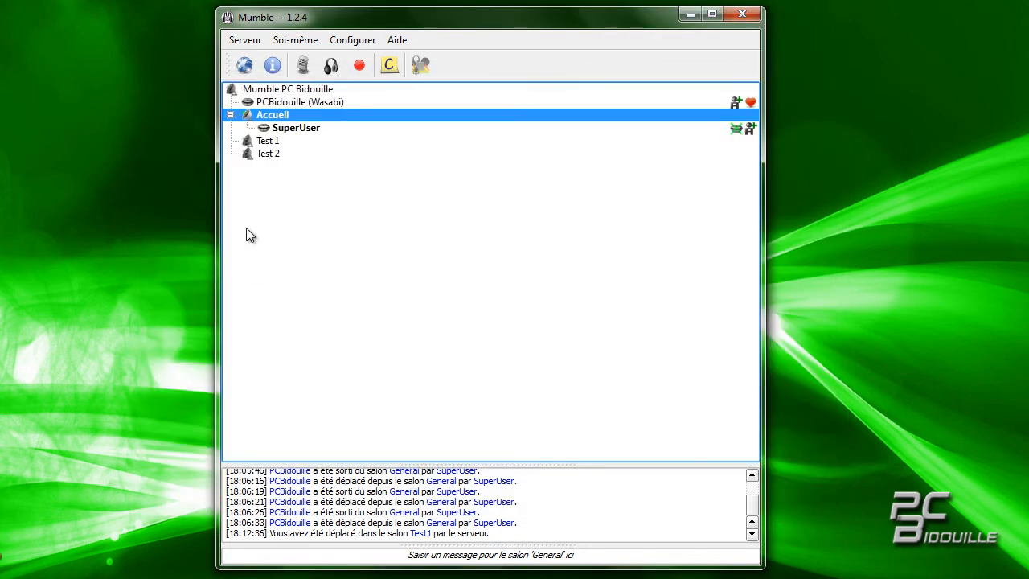
Step: Rename the Test 1 channel to "Salon des bidouilleurs"
click(266, 141)
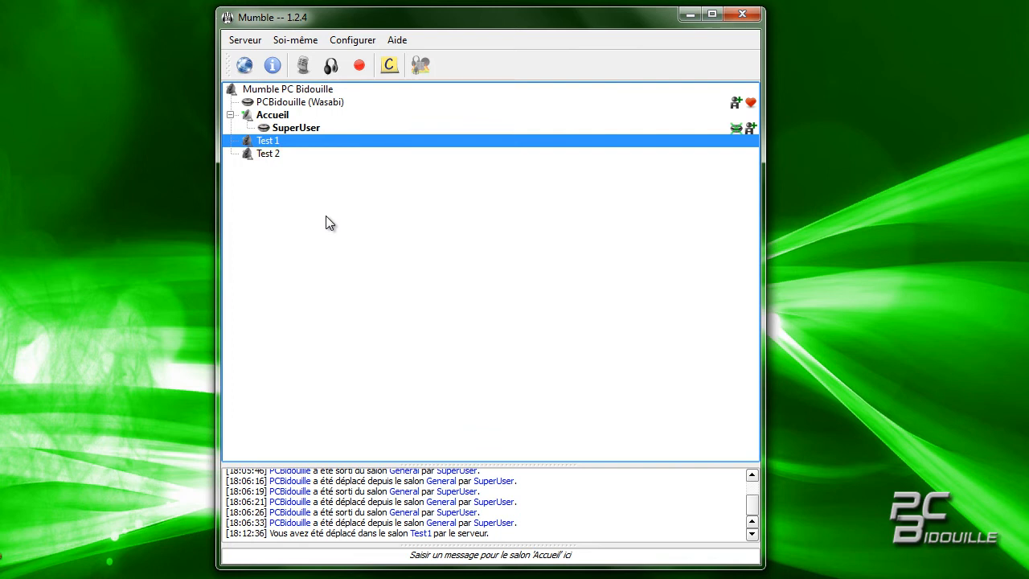
right_click(262, 140)
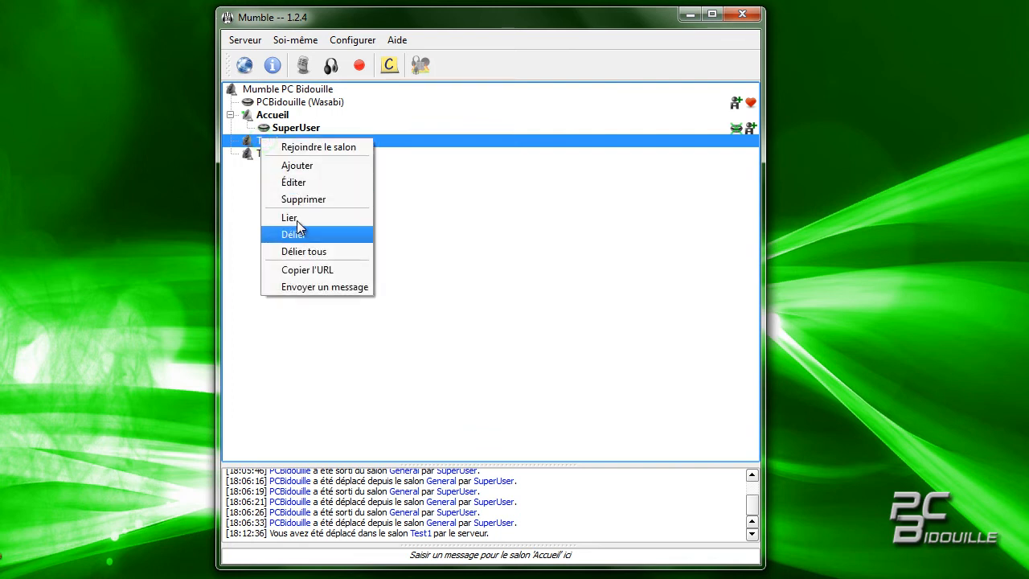
click(298, 182)
text(Salon des bidouilleurs)
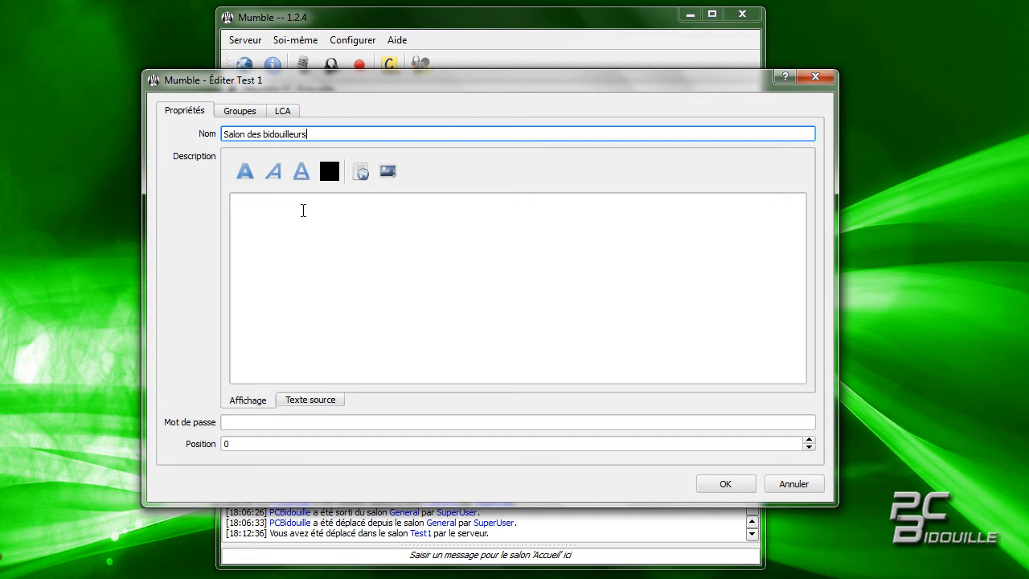
click(725, 483)
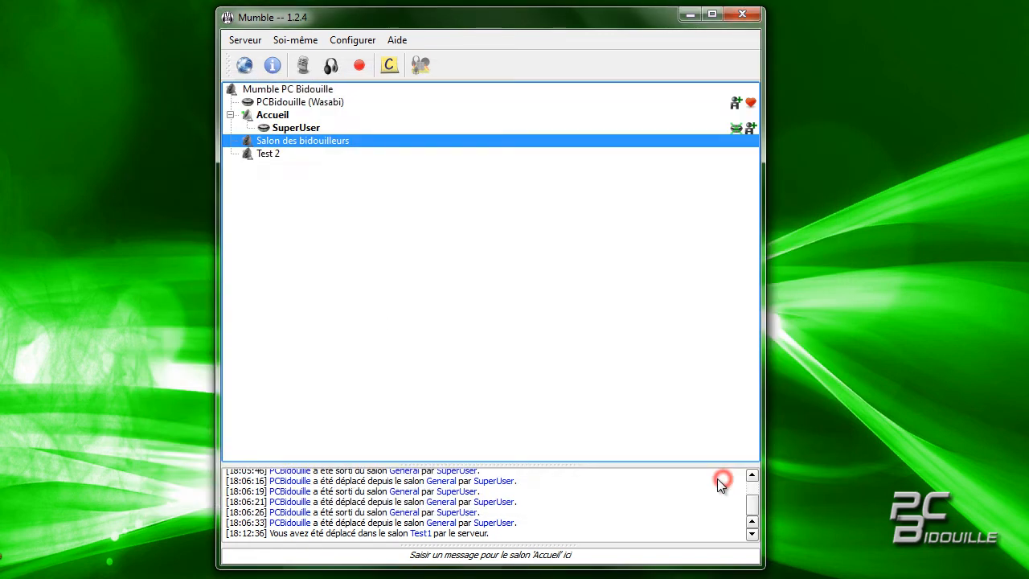
Step: Rename the Test 2 channel to "Salon des gamers"
click(276, 159)
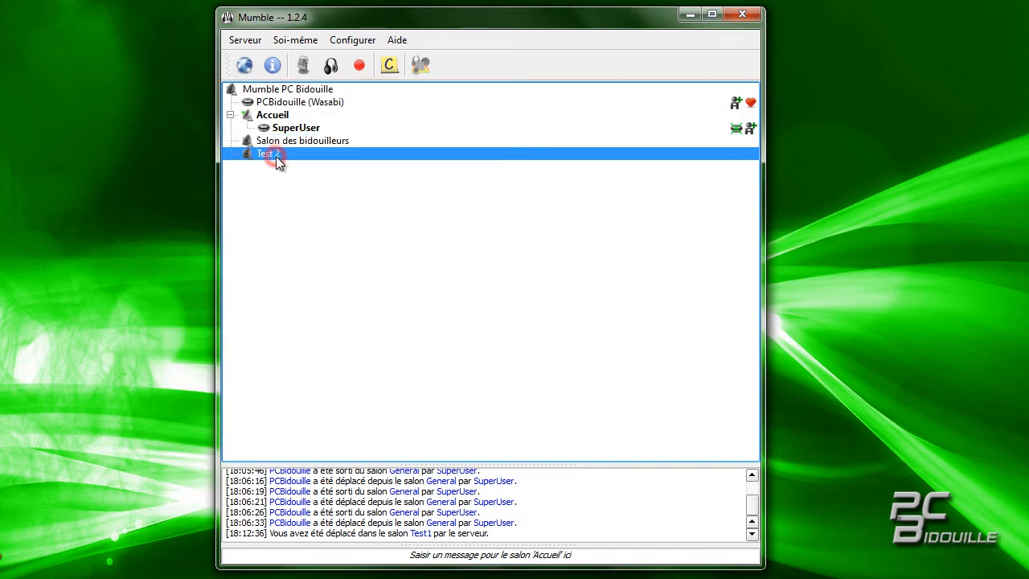
right_click(275, 158)
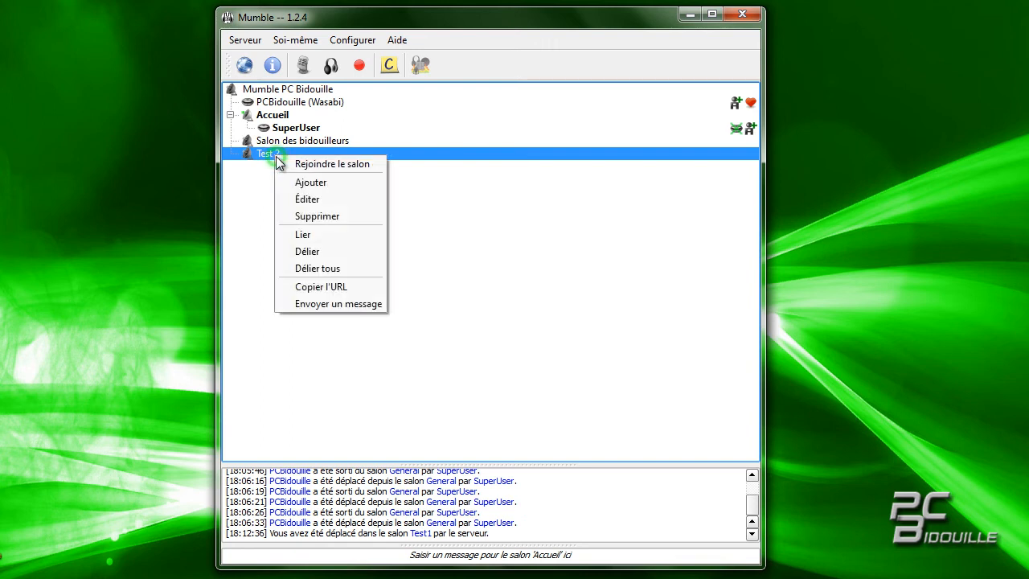
click(300, 205)
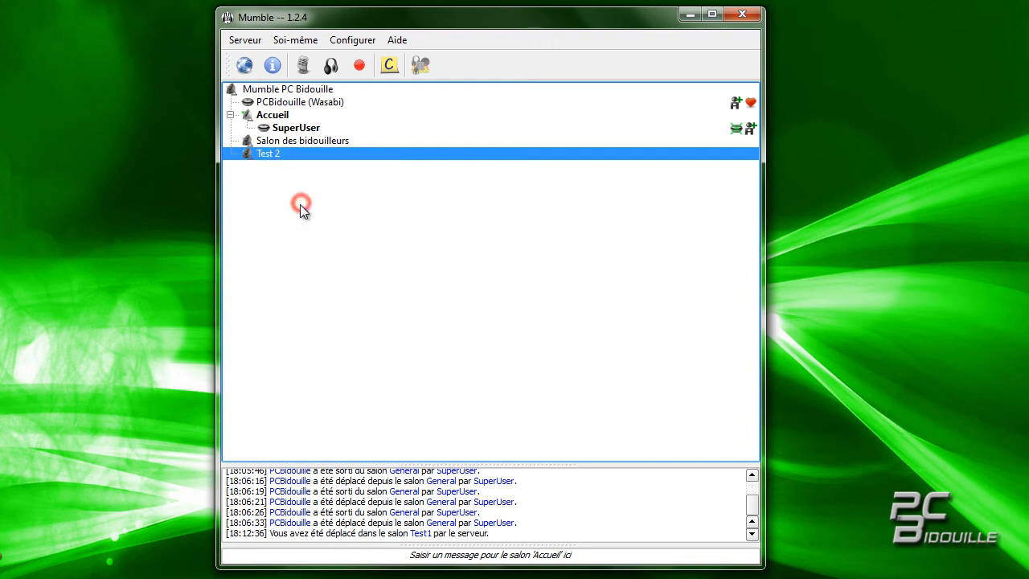
text(Salon)
text(des)
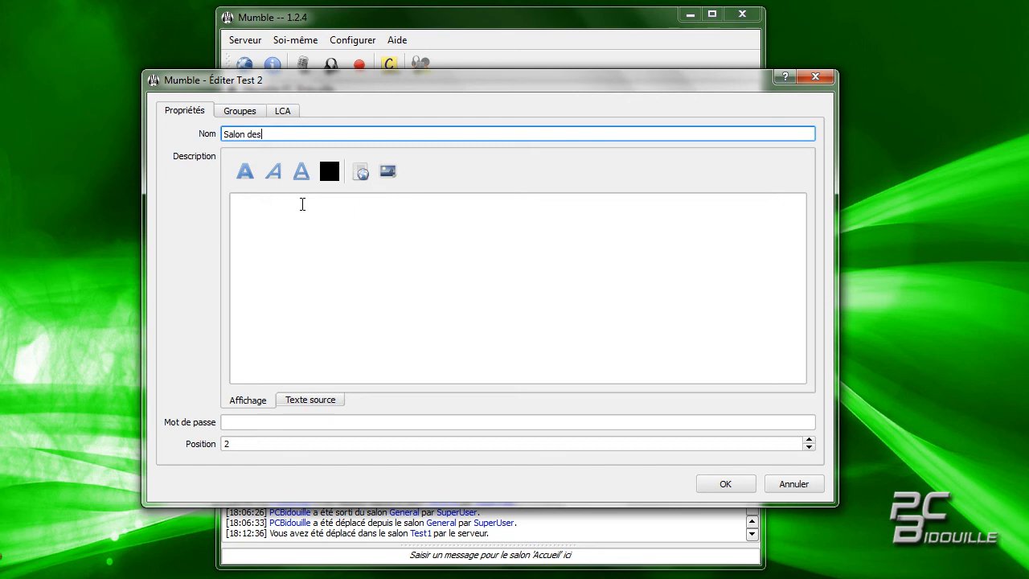
text( gamers)
key(Return)
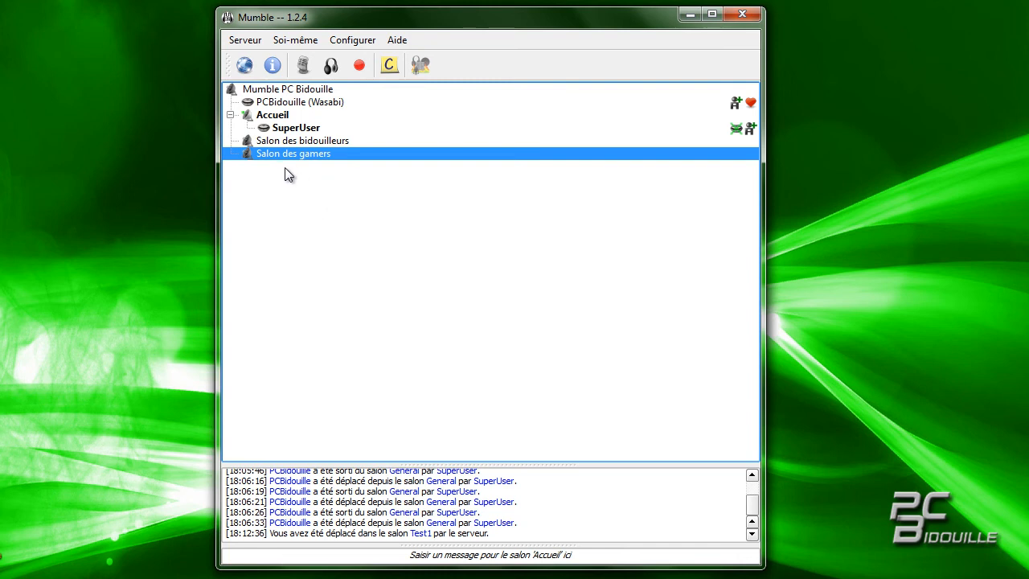
Step: Add a channel named "Salon privé" under the Mumble PC Bidouille root channel
click(288, 90)
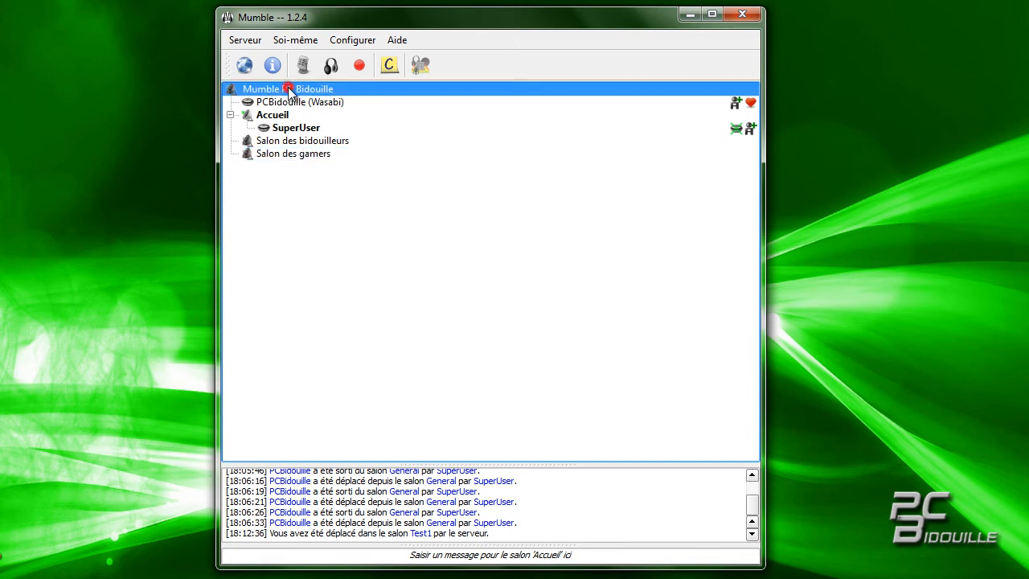
right_click(288, 89)
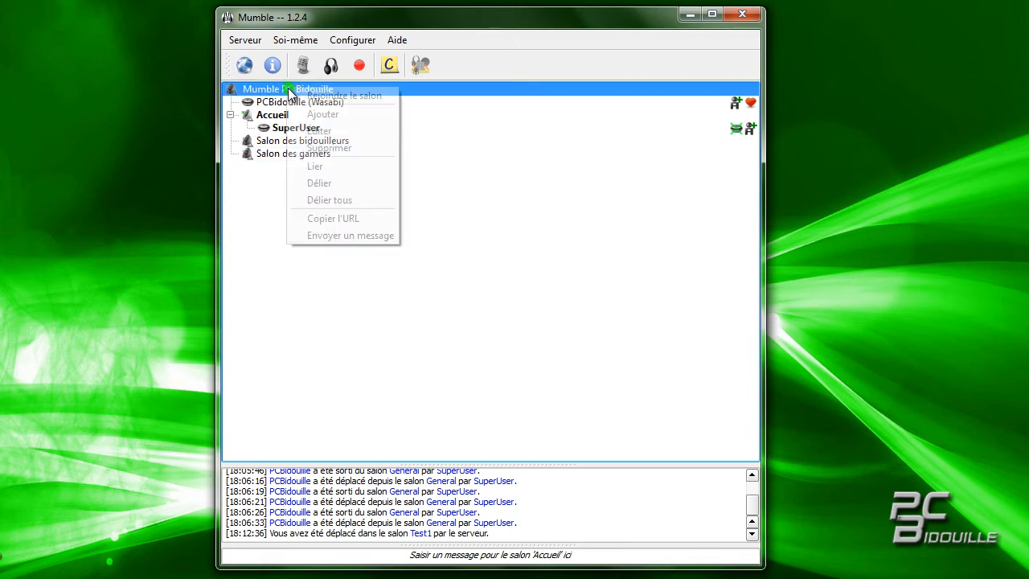
click(322, 115)
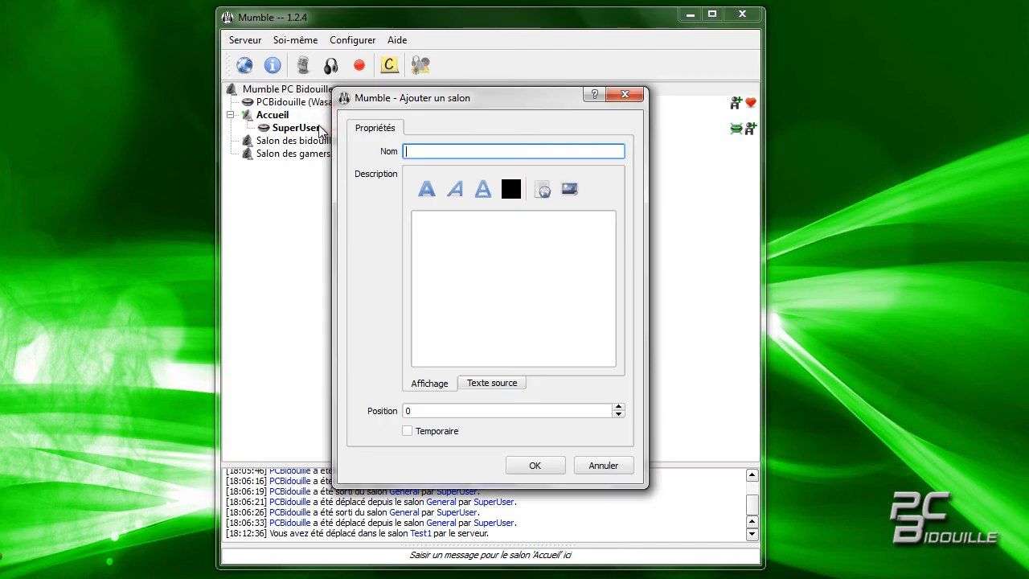
text(Salon privé)
click(511, 469)
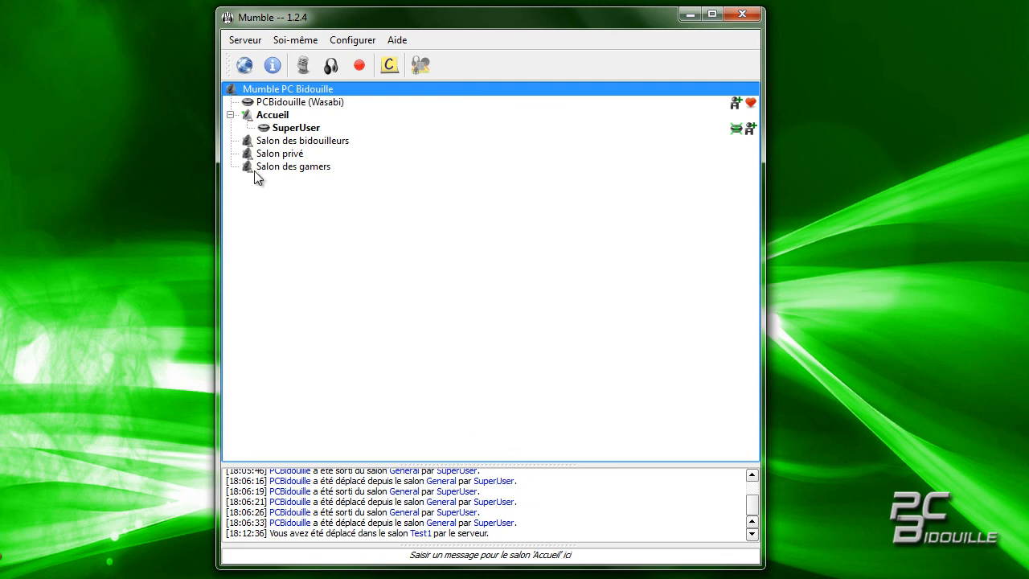
Step: Edit the Salon privé channel and set its position to 3
click(279, 157)
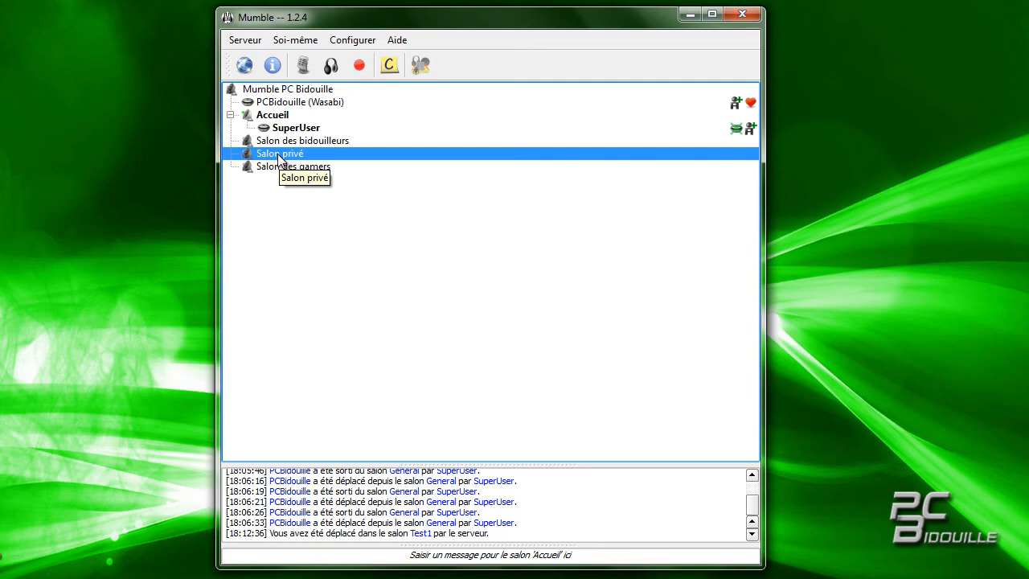
right_click(278, 155)
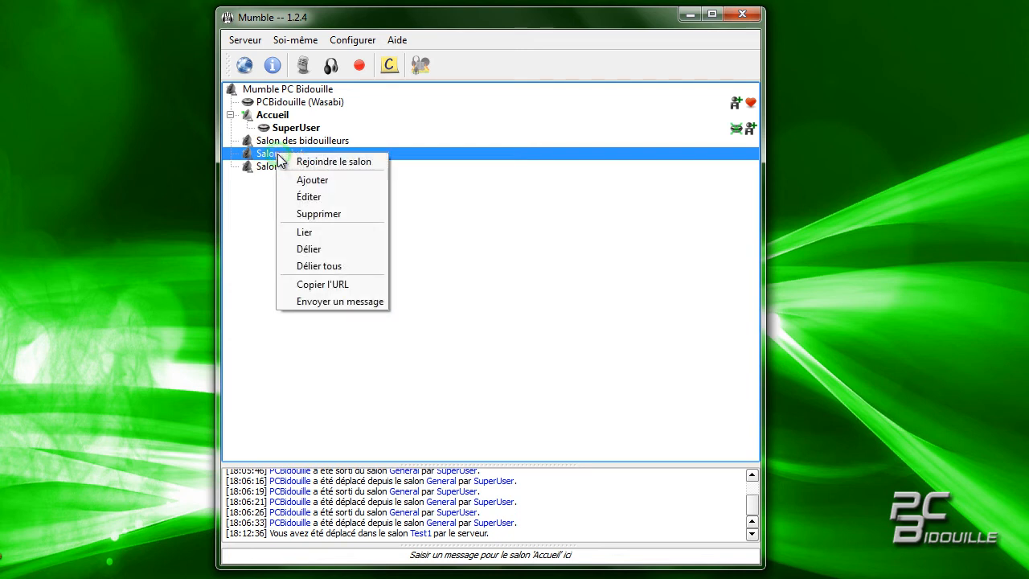
click(317, 198)
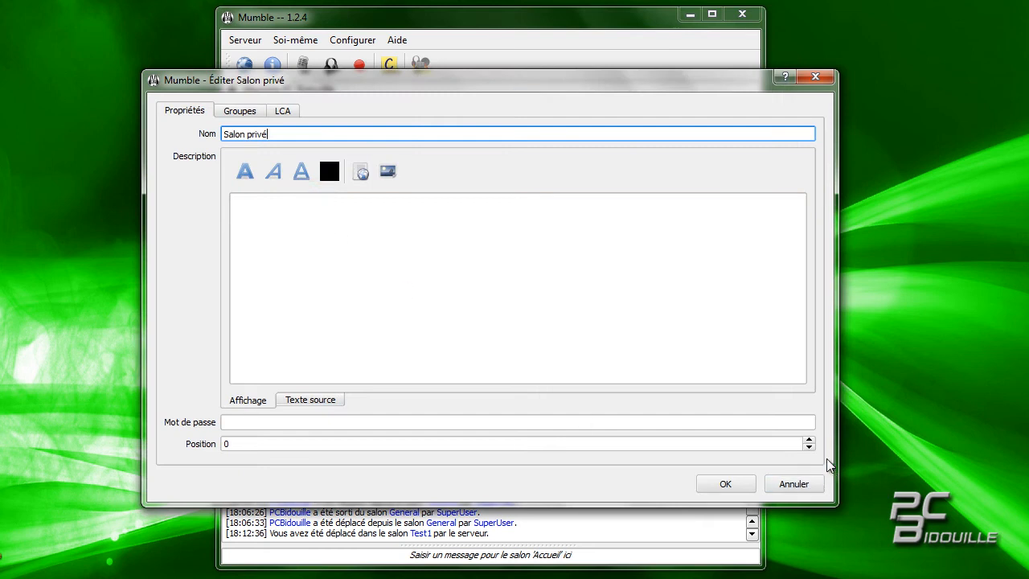
click(808, 441)
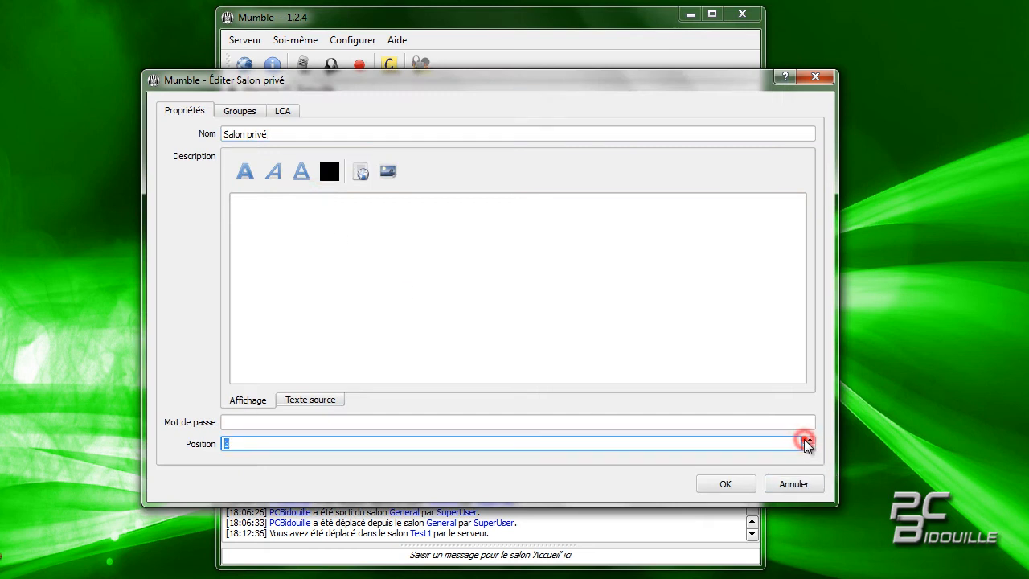
click(738, 484)
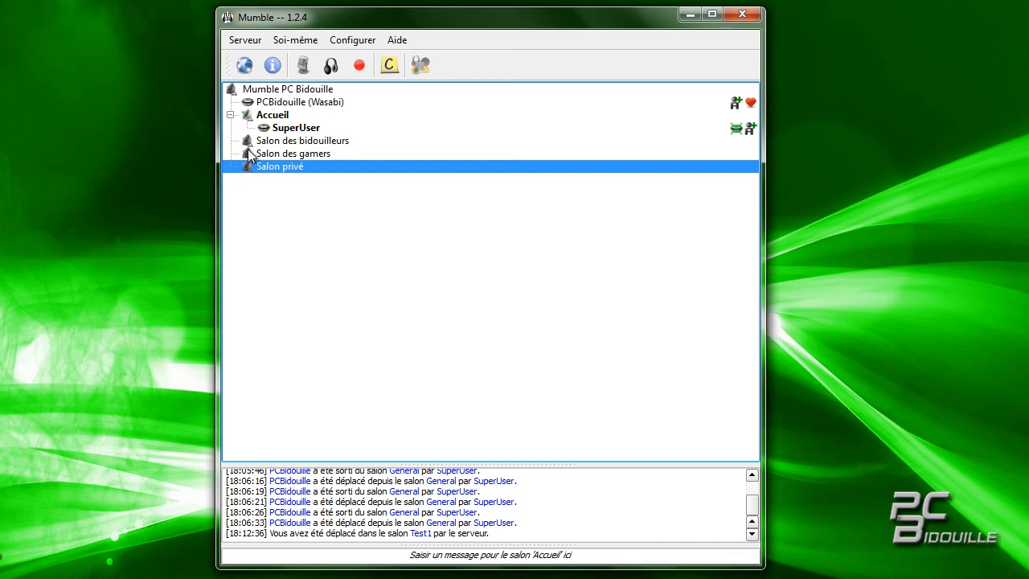
Step: Add a sub-channel named "Battlefield 4" under the Salon des gamers channel, keeping the default position
click(300, 143)
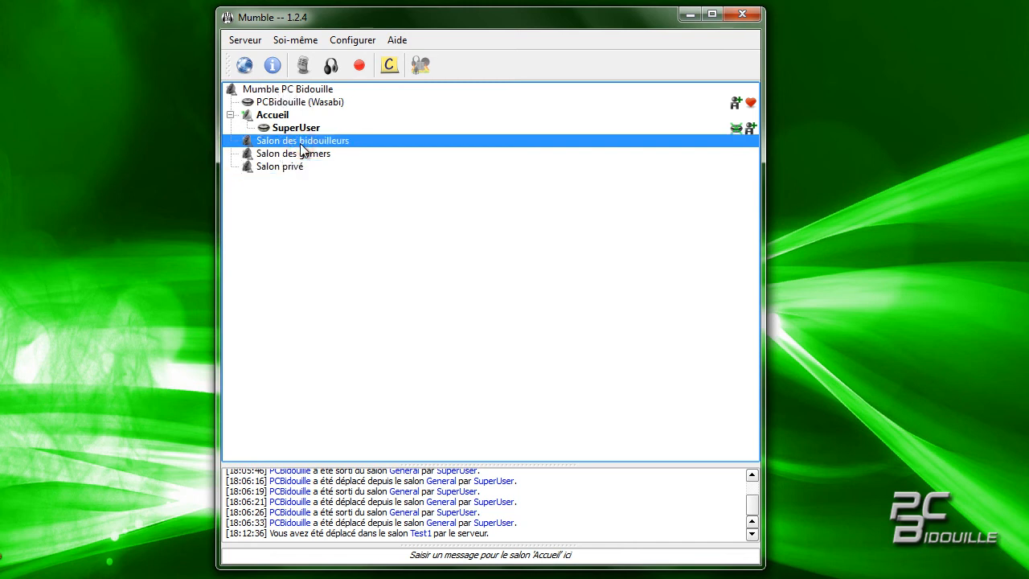
click(298, 154)
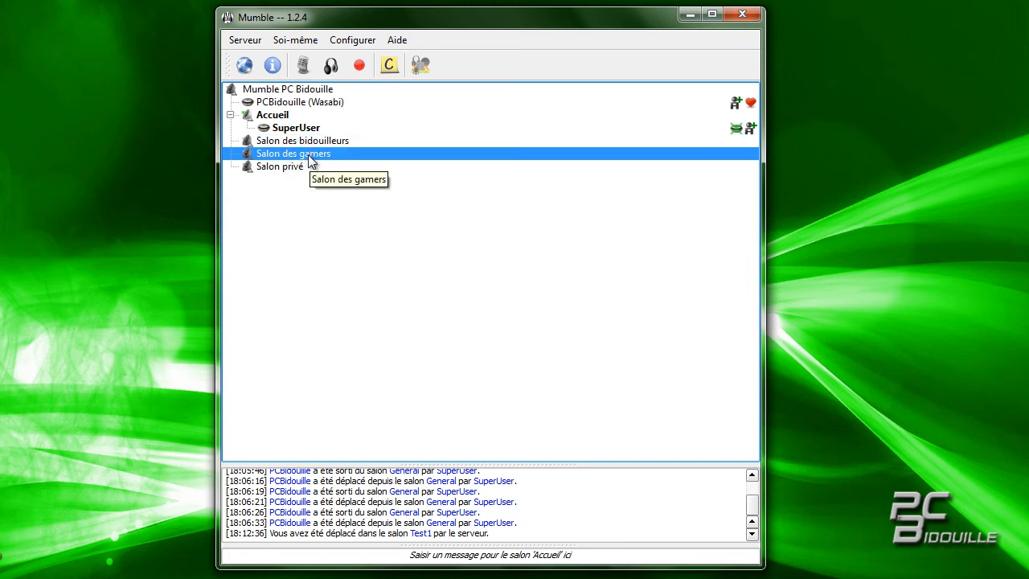
right_click(307, 164)
click(345, 184)
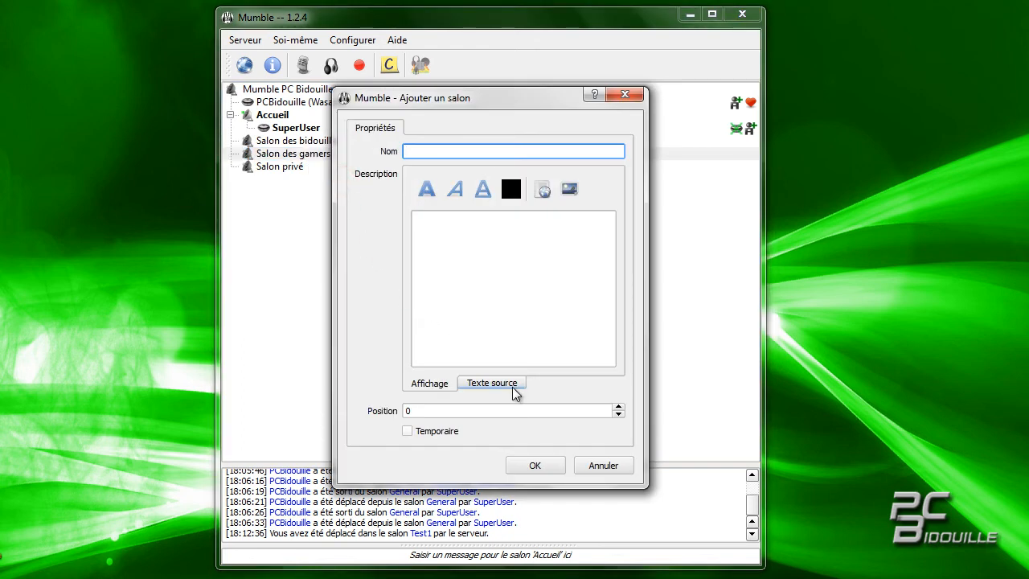
text(Battlefield 4)
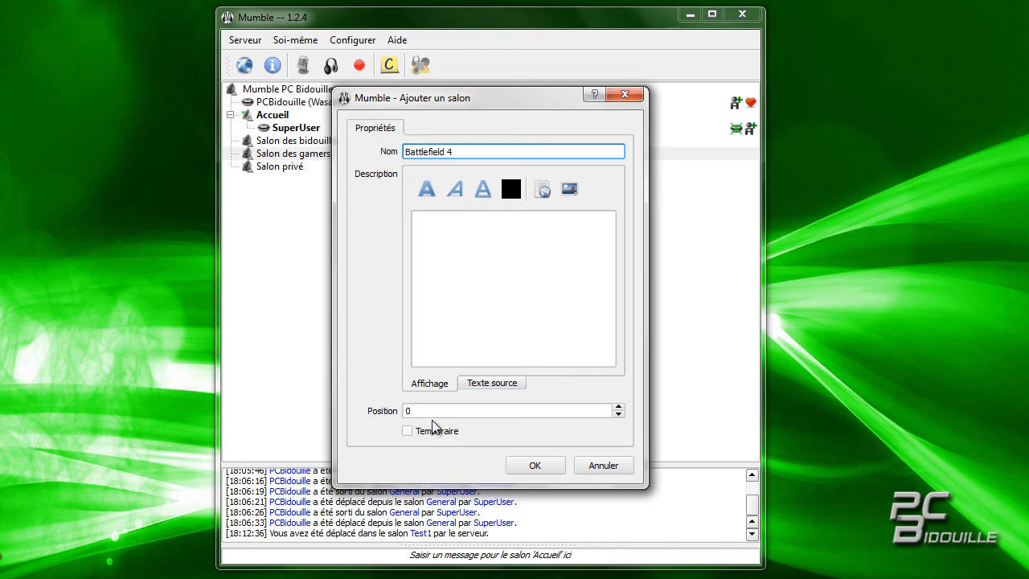
click(534, 466)
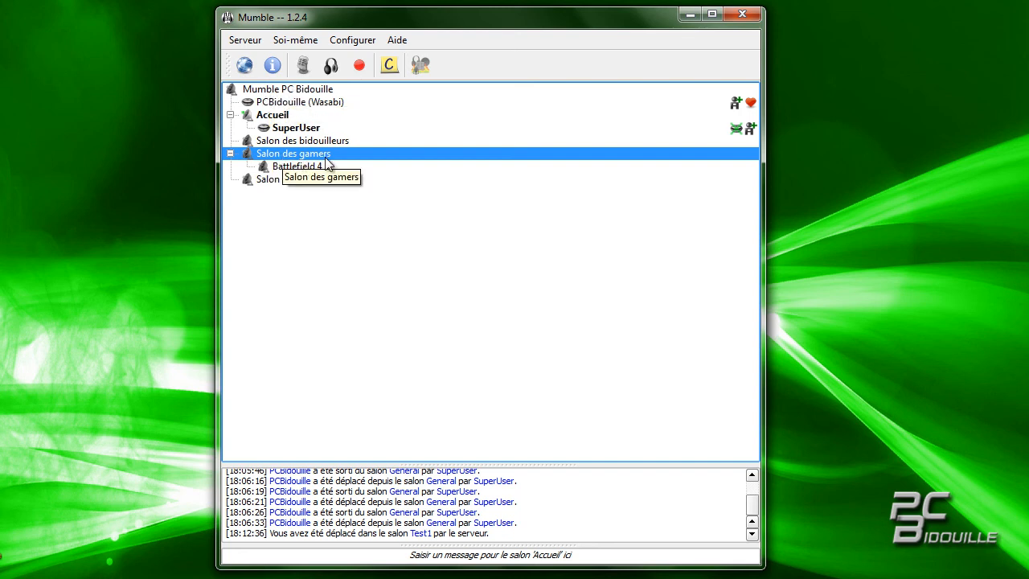
Step: Add a sub-channel named "Starcraft 2" with position 1 under the Salon des gamers channel
right_click(291, 155)
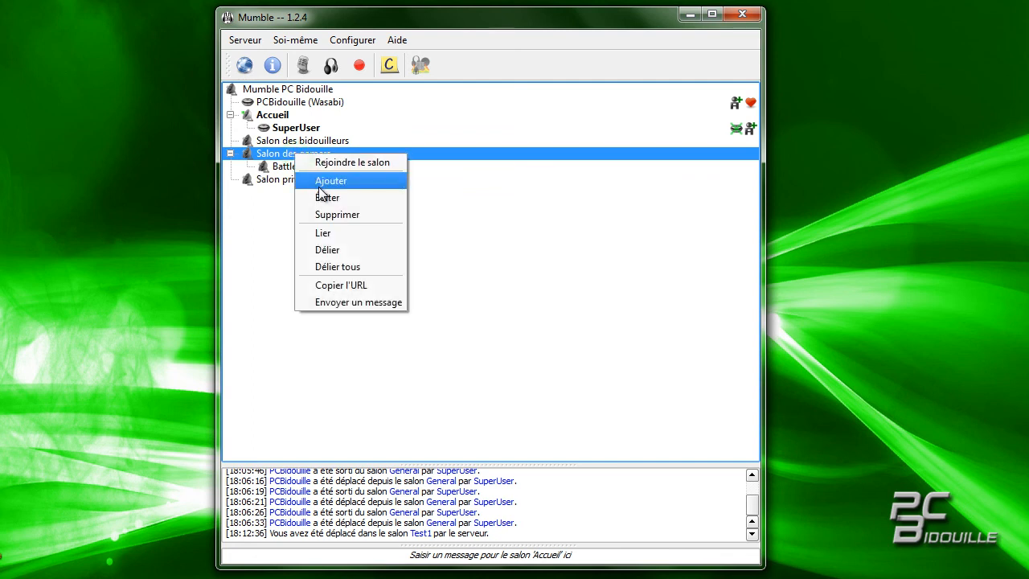
click(321, 179)
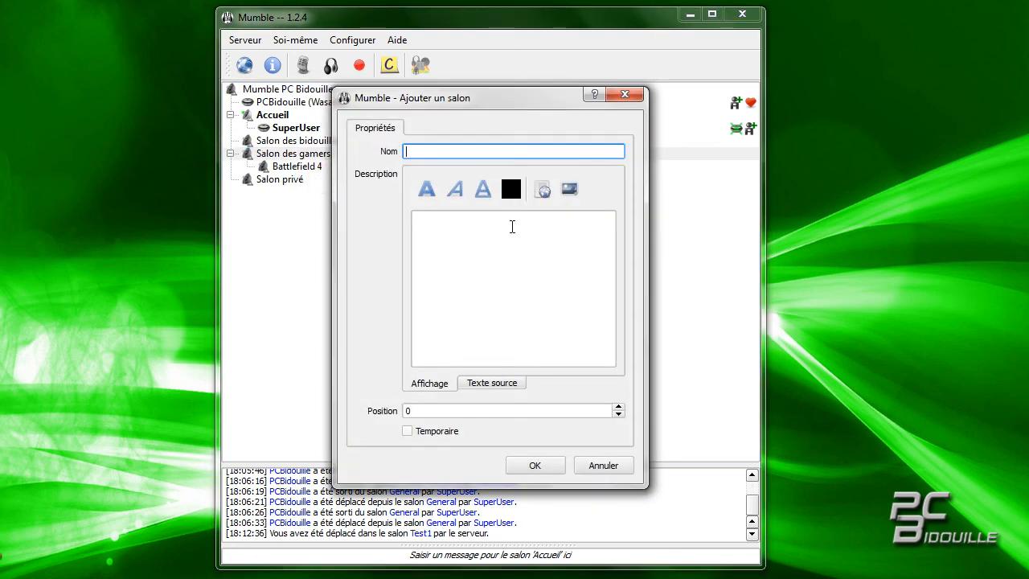
text(Starcraft 2)
click(618, 406)
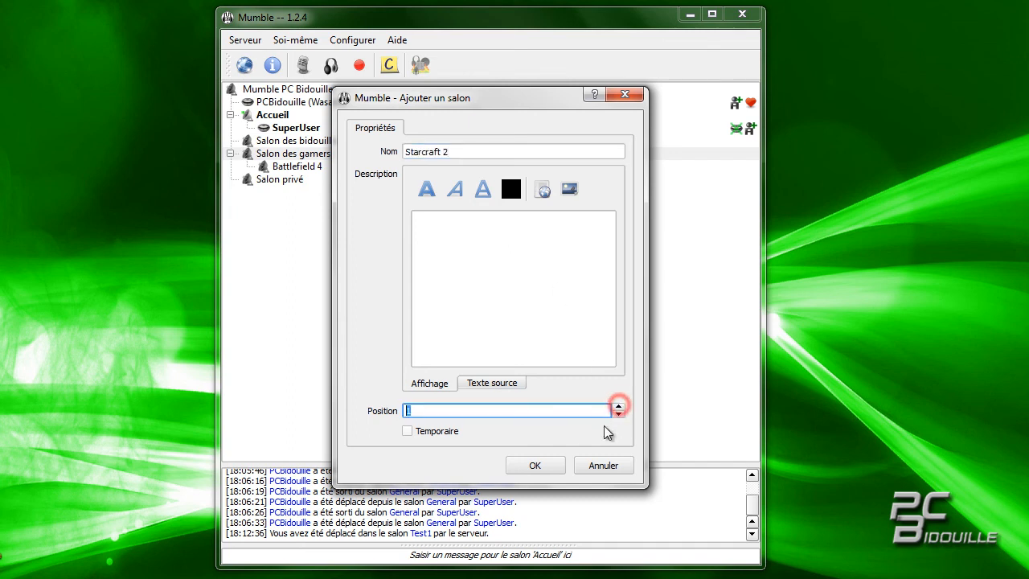
click(534, 466)
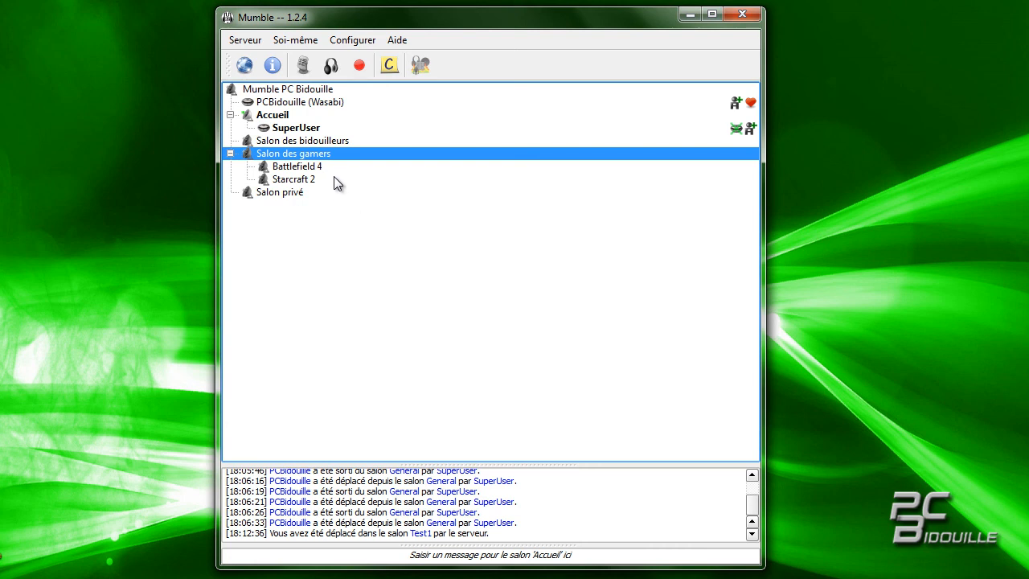